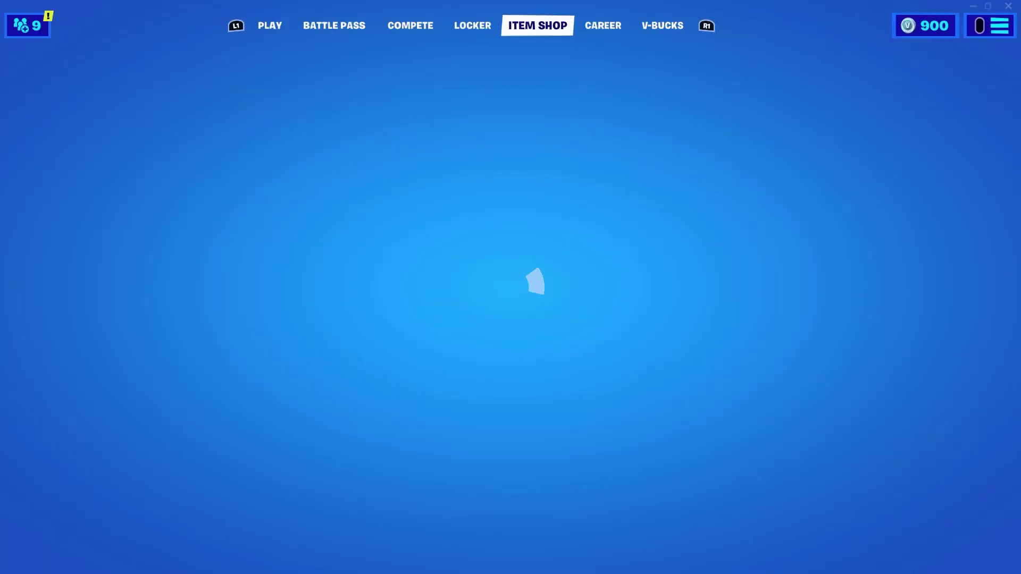
Browse the In Space row of the item shop, from the Ripley & Xenomorph Bundle through the Burst Case Scenario emote.
key(Up)
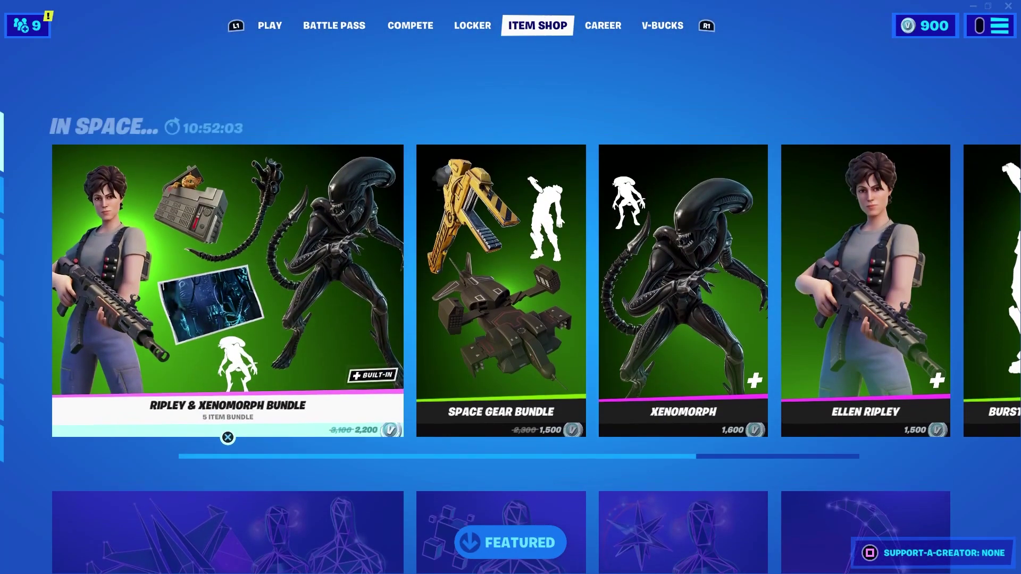
key(Right)
key(Right)
key(Right)
key(Right)
key(Right)
key(Left)
key(Left)
key(Left)
key(Left)
key(Left)
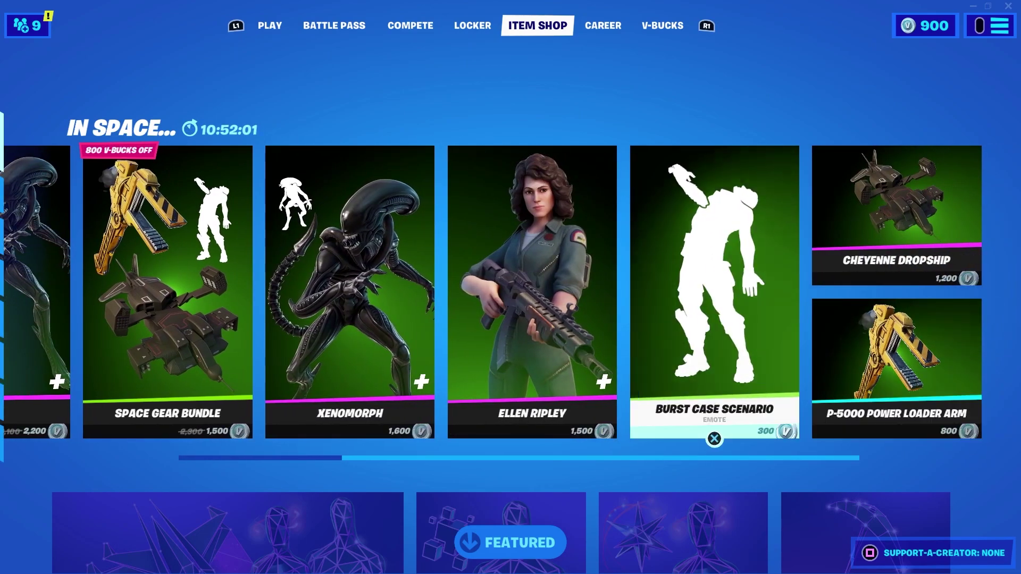
key(Right)
key(Left)
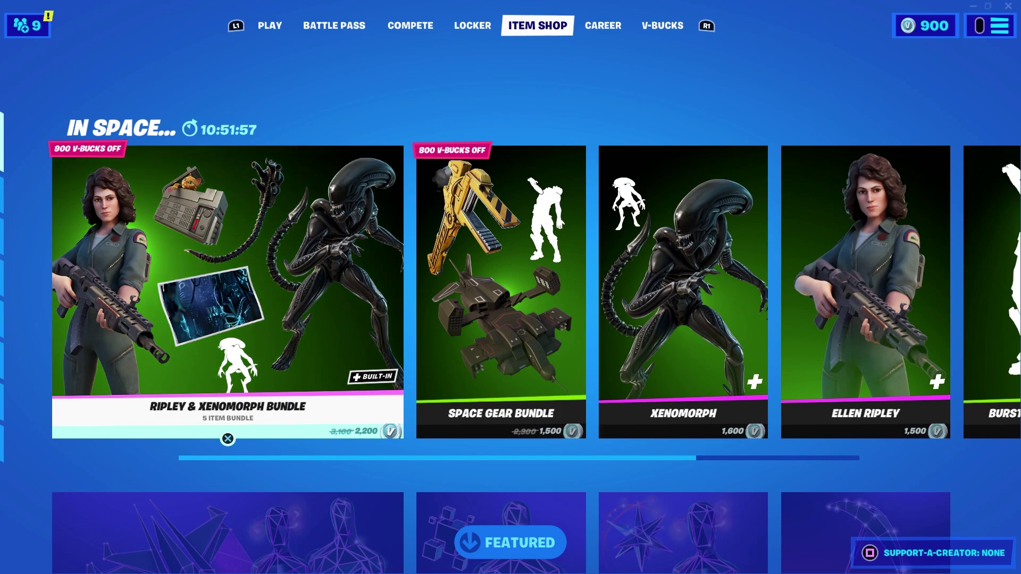
key(Right)
key(Right)
key(Right)
key(Right)
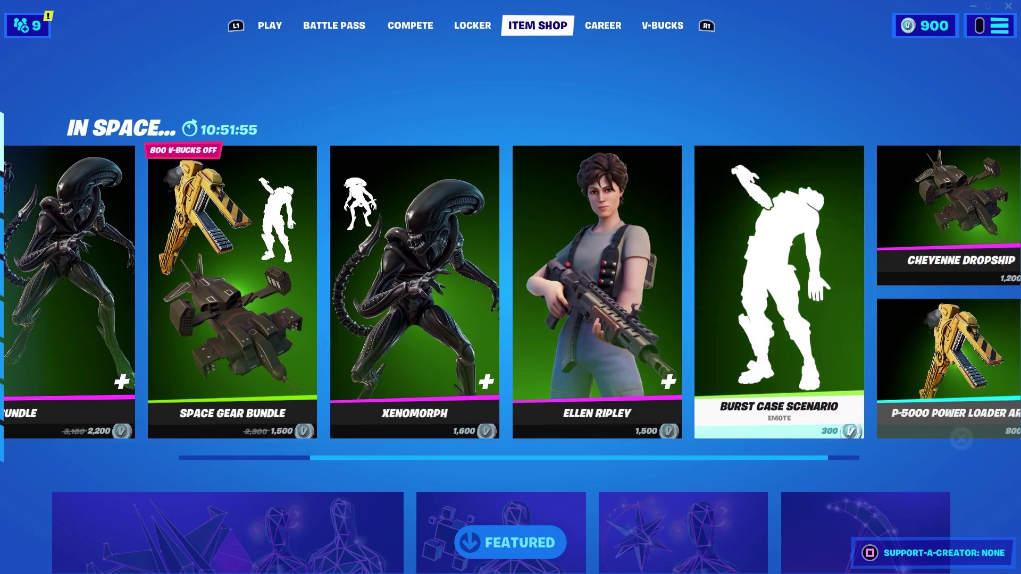
key(Left)
key(Left)
key(Left)
key(Left)
Look through the Edge Factor row of featured items, including Iso and Multipoint Edge.
key(Down)
key(Right)
key(Right)
key(Right)
key(Left)
key(Left)
key(Left)
Look through the Hacivat row, comparing the bundle, the outfit, Shadow Puppet and Tree Splitter.
key(Down)
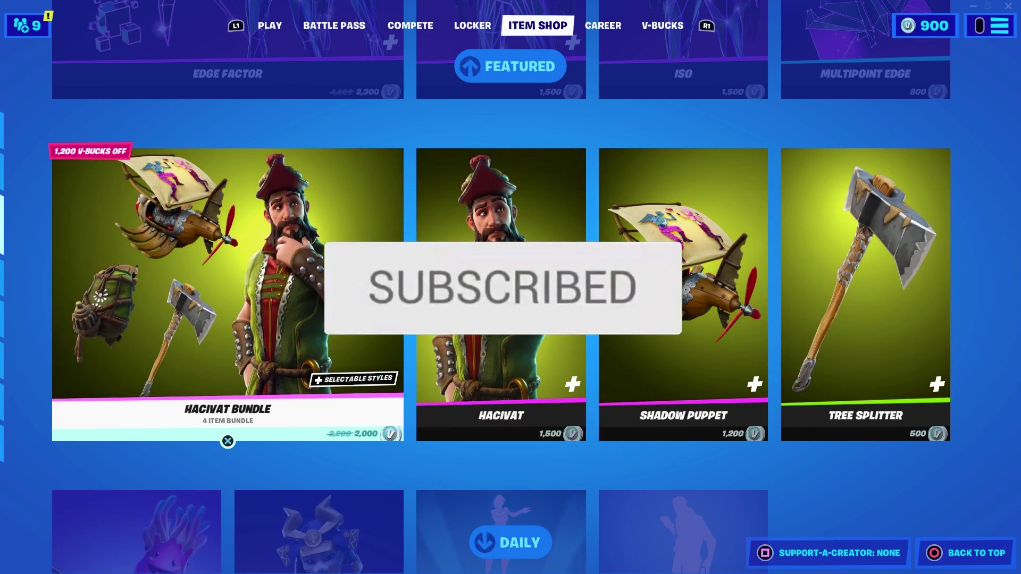
key(Right)
key(Right)
key(Right)
key(Left)
key(Left)
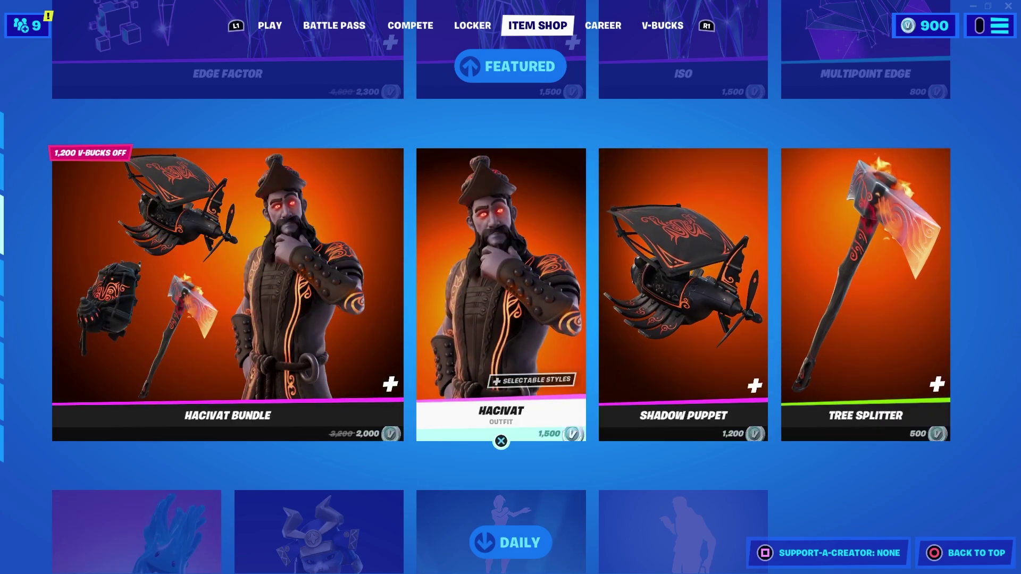
key(Left)
key(Down)
key(Up)
key(Right)
key(Left)
Inspect the Hacivat Bundle and its styles, and view the Tree Splitter harvesting tool's details.
key(Return)
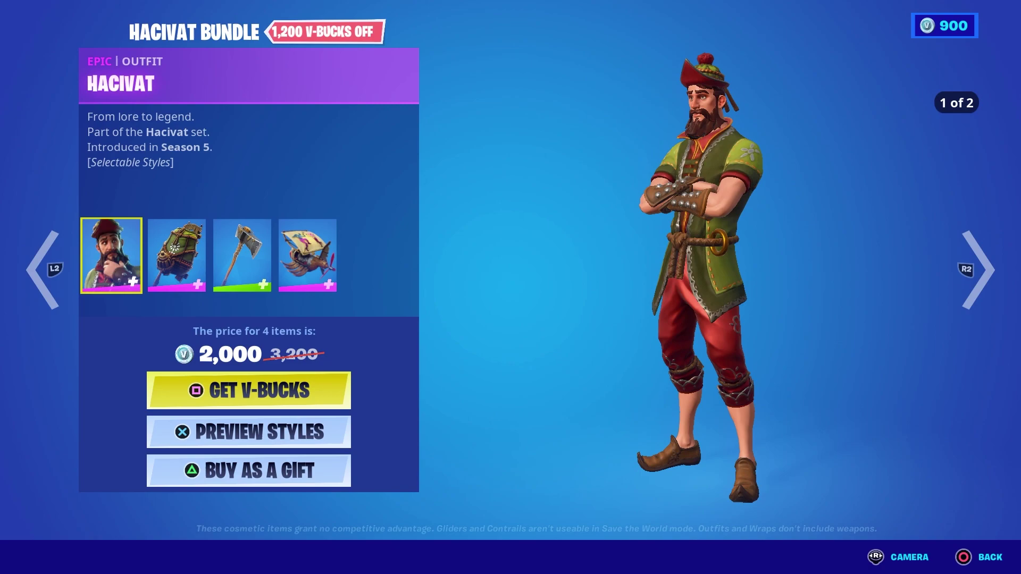
key(Return)
key(Right)
key(Escape)
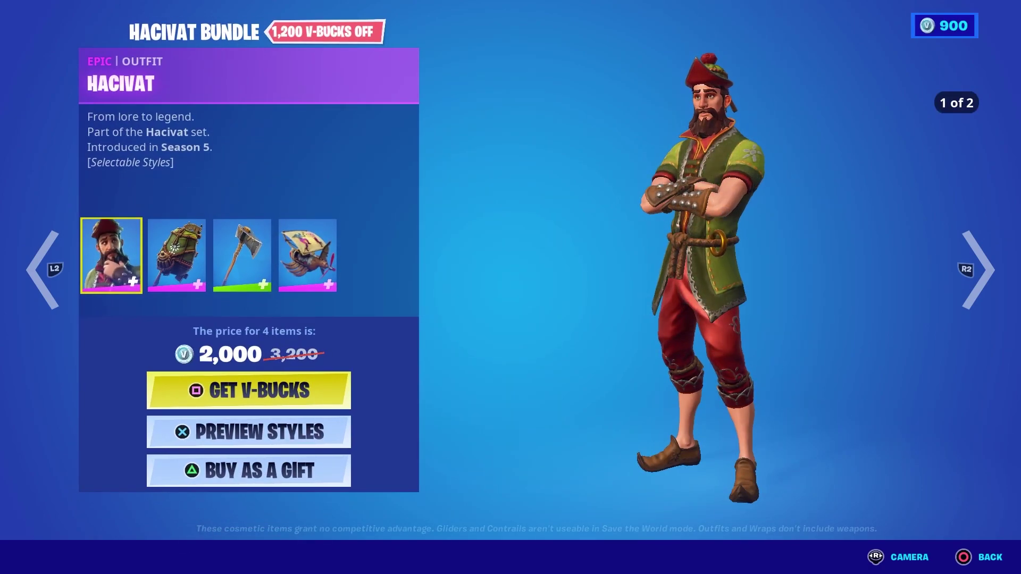
key(Escape)
click(864, 439)
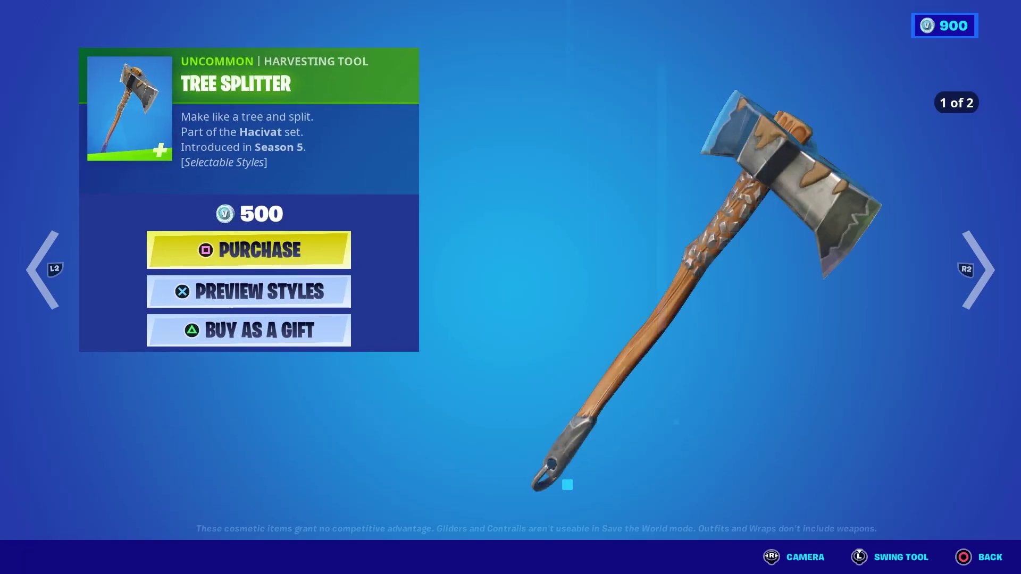
key(Escape)
Check the Jellie and Hime outfits in the Daily section and view Hime's details.
key(Down)
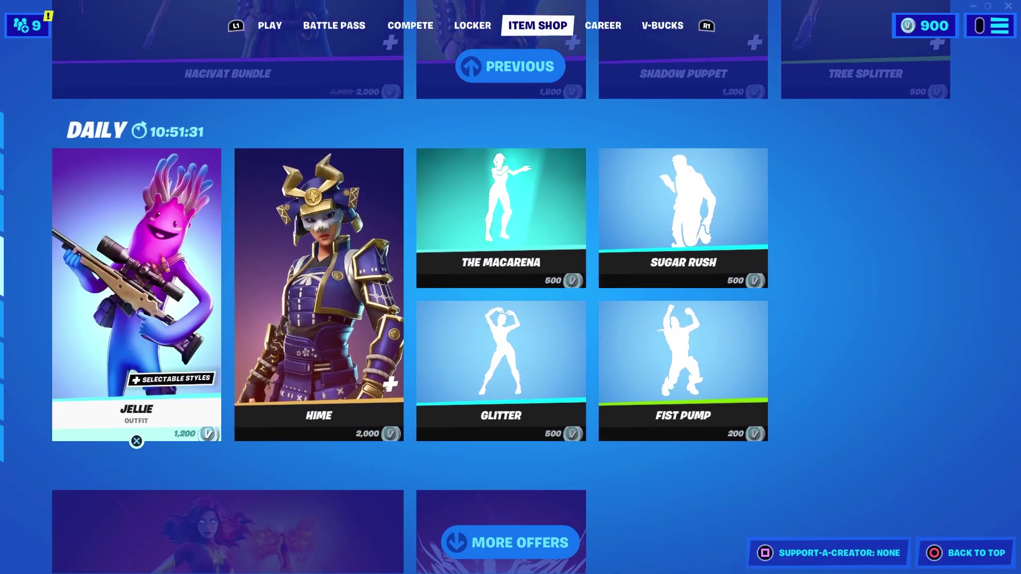
key(Right)
key(Left)
key(Right)
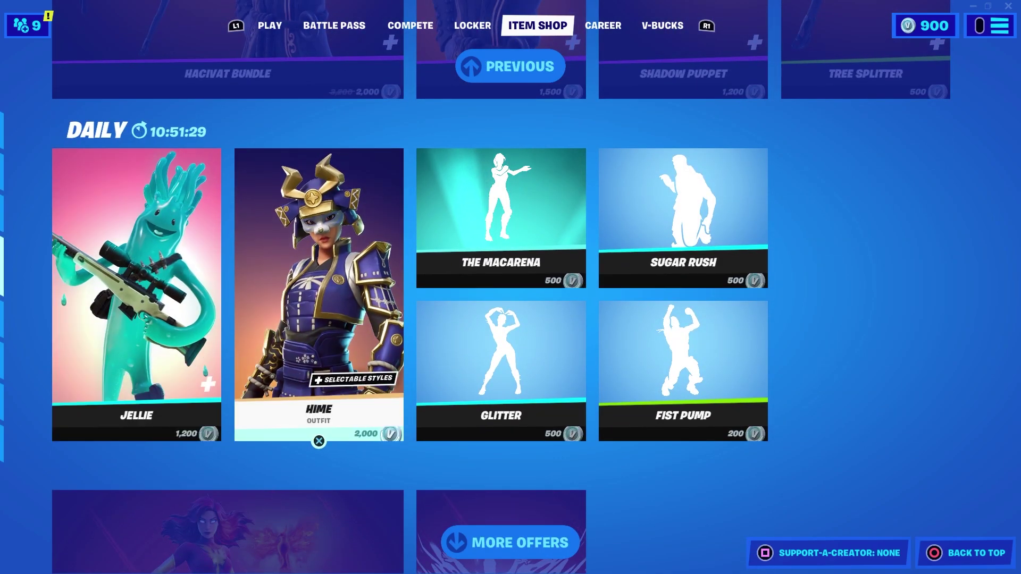
key(Return)
key(Escape)
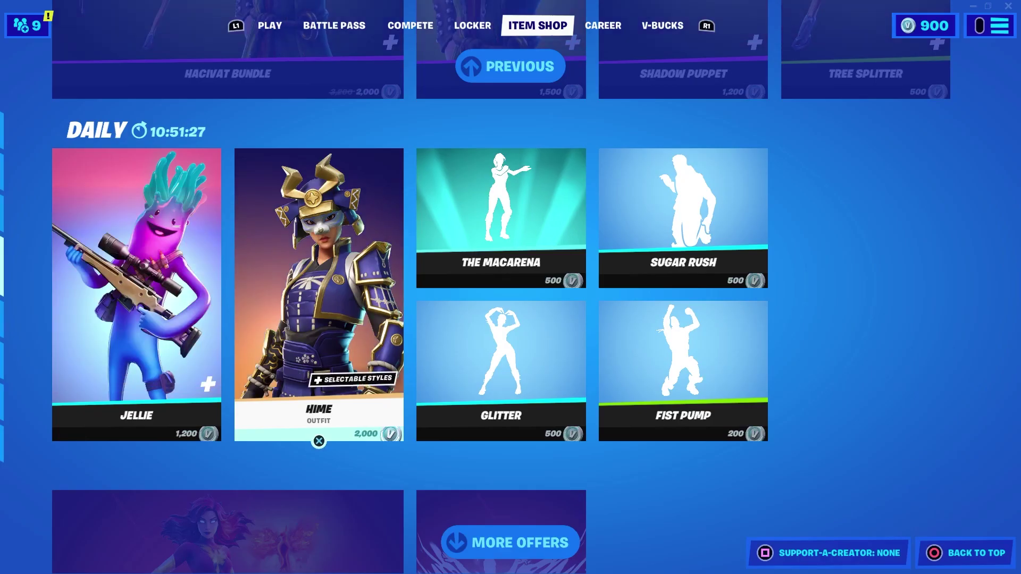
Browse the emotes in the Daily section and view the details of one daily item.
key(Right)
key(Right)
key(Up)
key(Left)
key(Right)
key(Down)
key(Left)
key(Return)
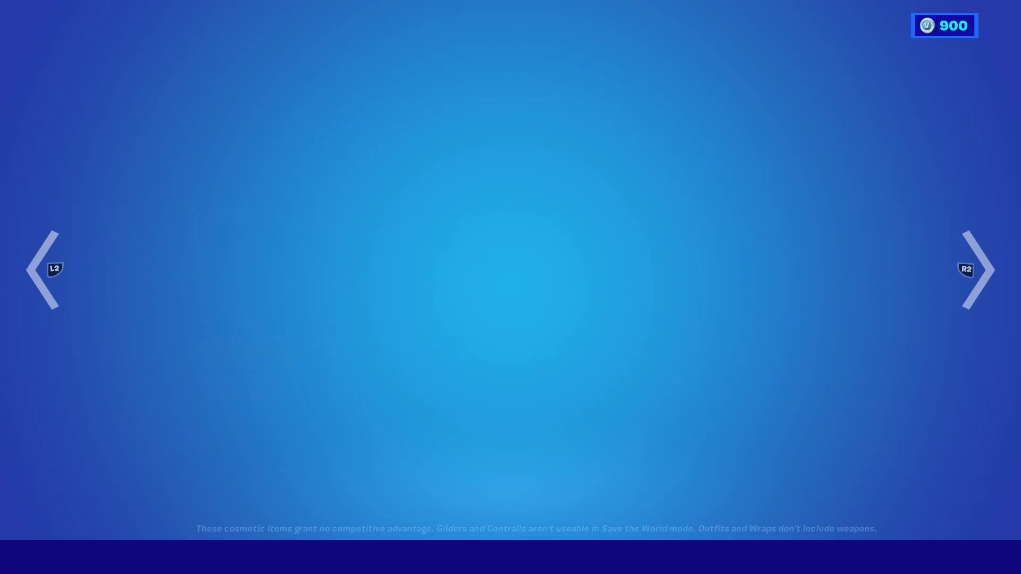
key(Escape)
Browse the Special Offers & Bundles row, from the Dark Reflections Pack through the Magma Masters Pack.
key(Down)
key(Down)
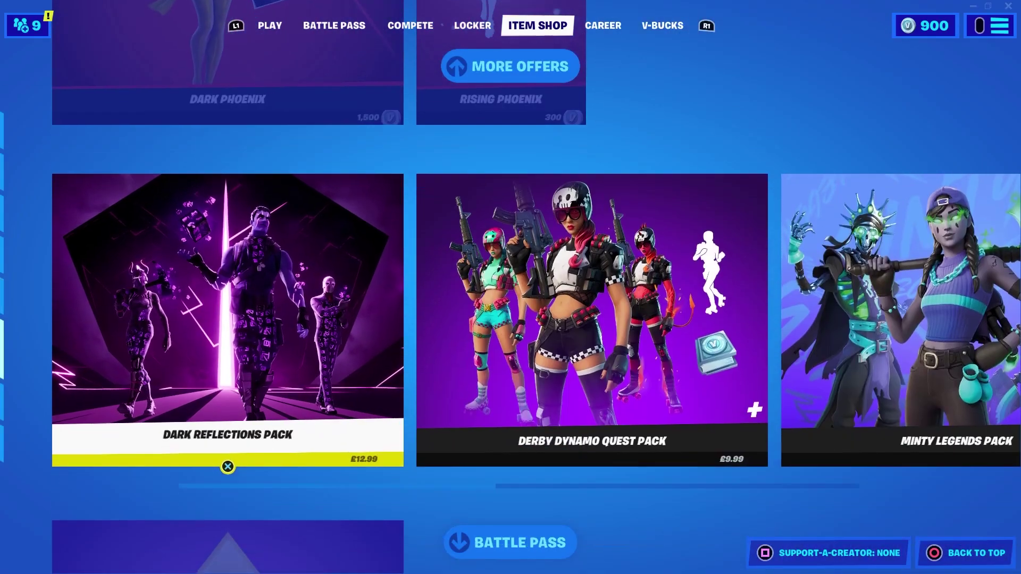
key(Down)
key(Up)
key(Right)
key(Right)
key(Right)
key(Right)
key(Right)
key(Left)
key(Left)
key(Left)
key(Left)
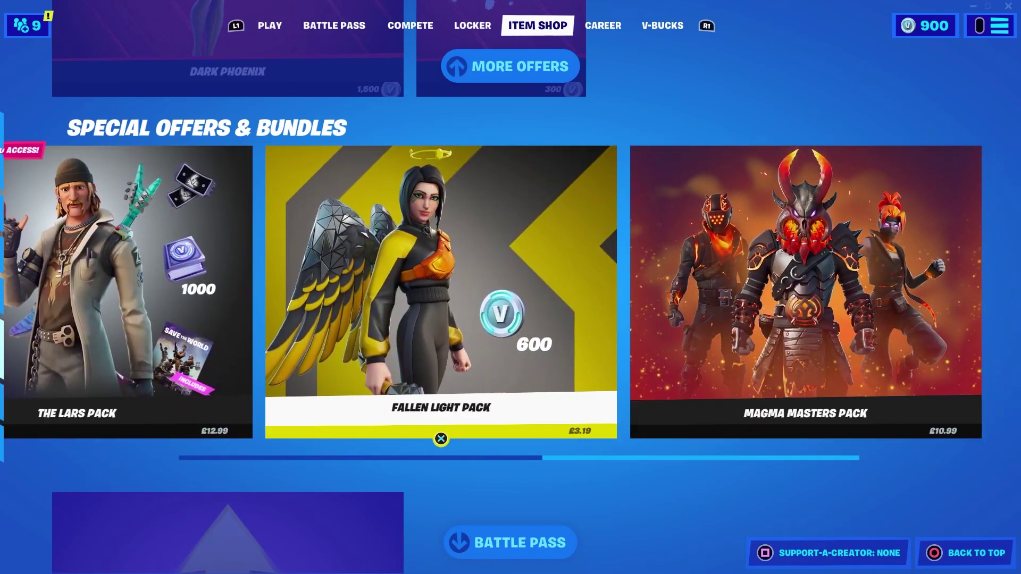
key(Down)
key(Up)
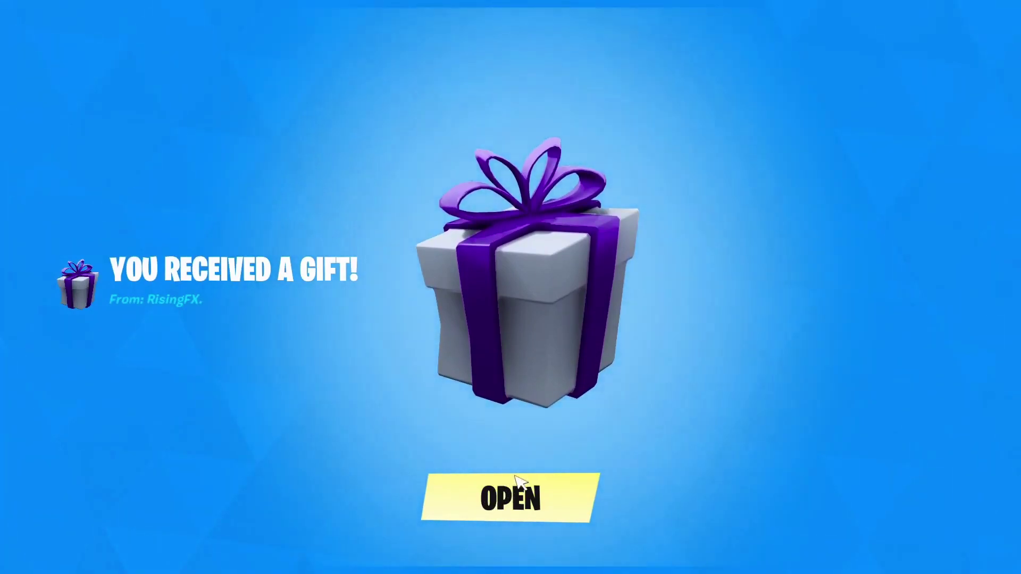
Open the received gift and equip the Scuba Crystal outfit.
click(521, 501)
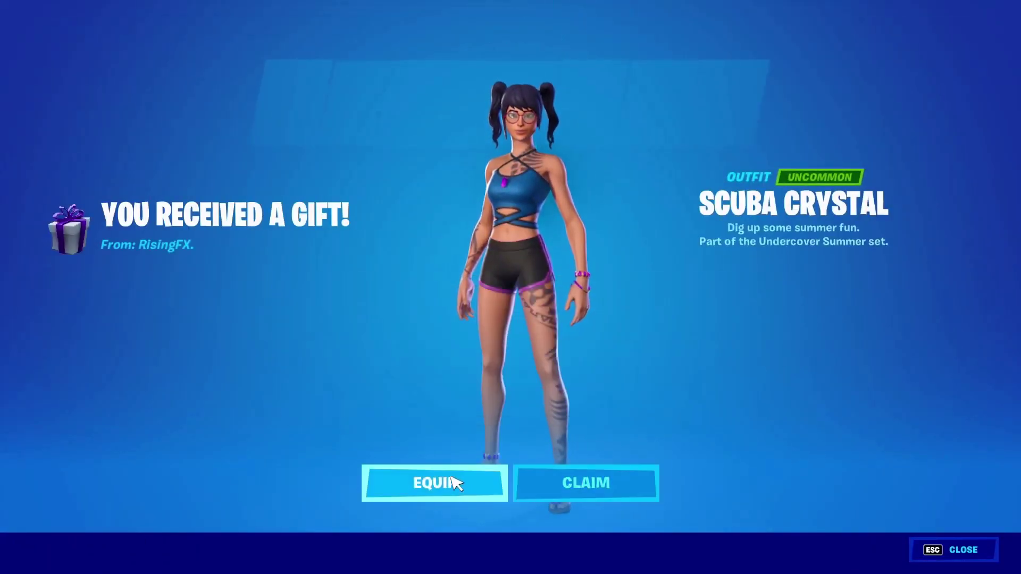
click(453, 483)
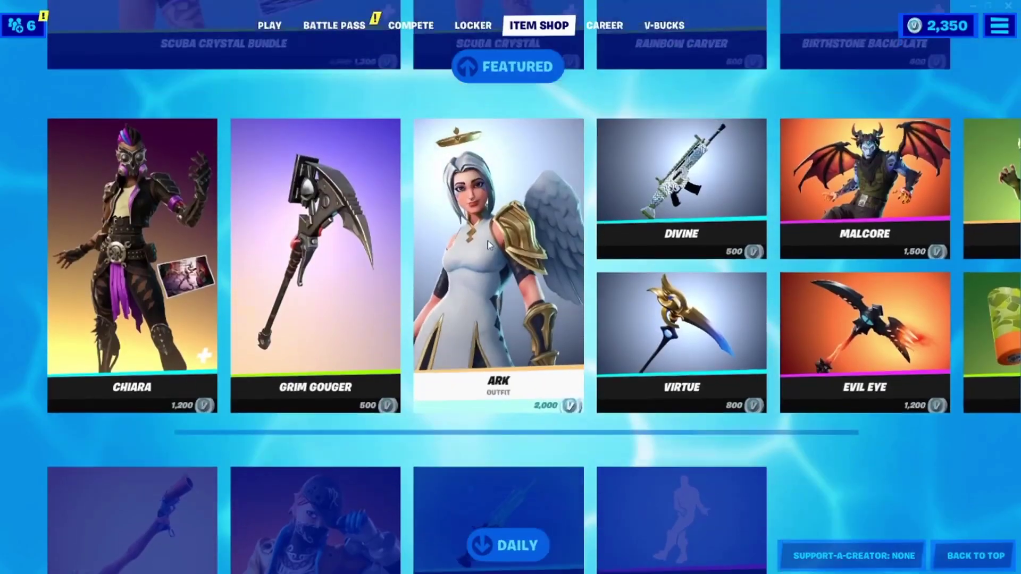
Buy the Scuba Crystal outfit for 800 V-Bucks as a gift for a friend in the gifting list, and return to the shop.
scroll(487, 240, up, 3)
click(472, 272)
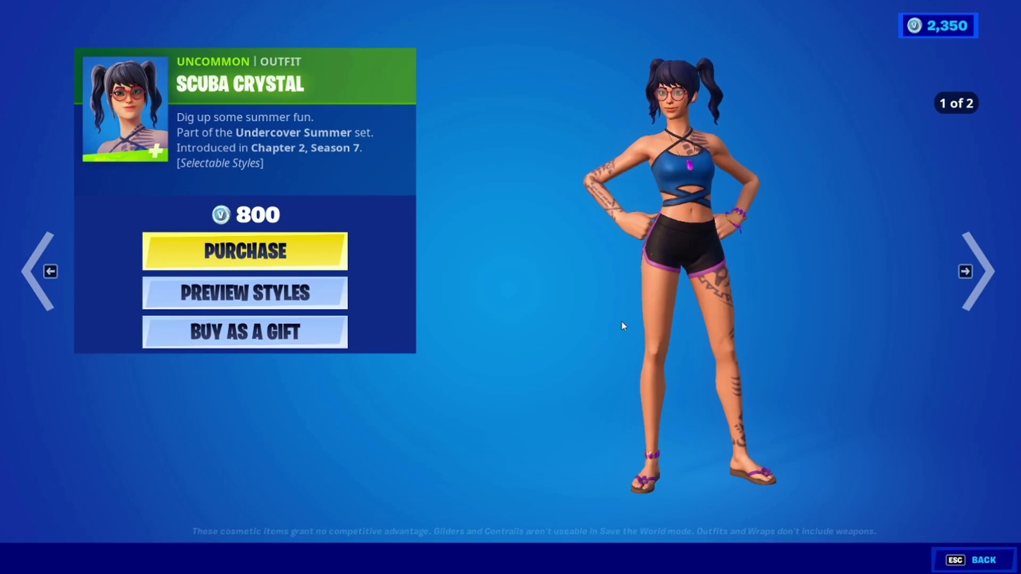
click(319, 326)
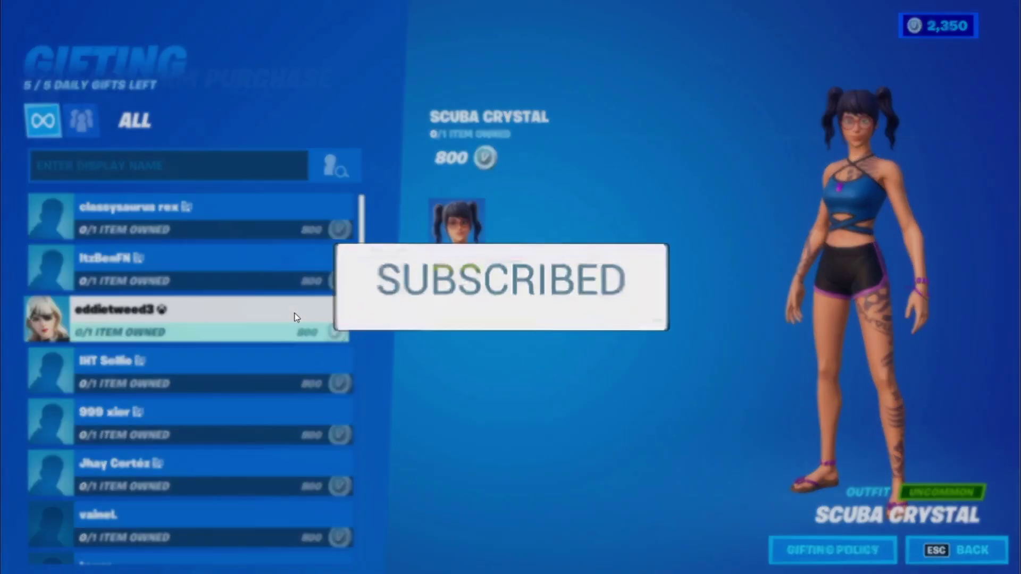
click(294, 313)
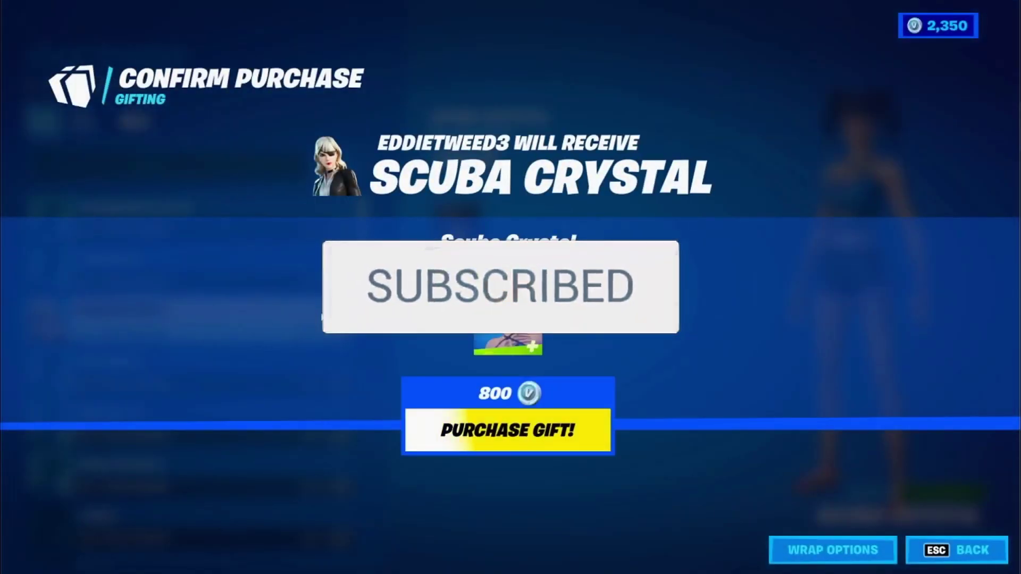
click(525, 423)
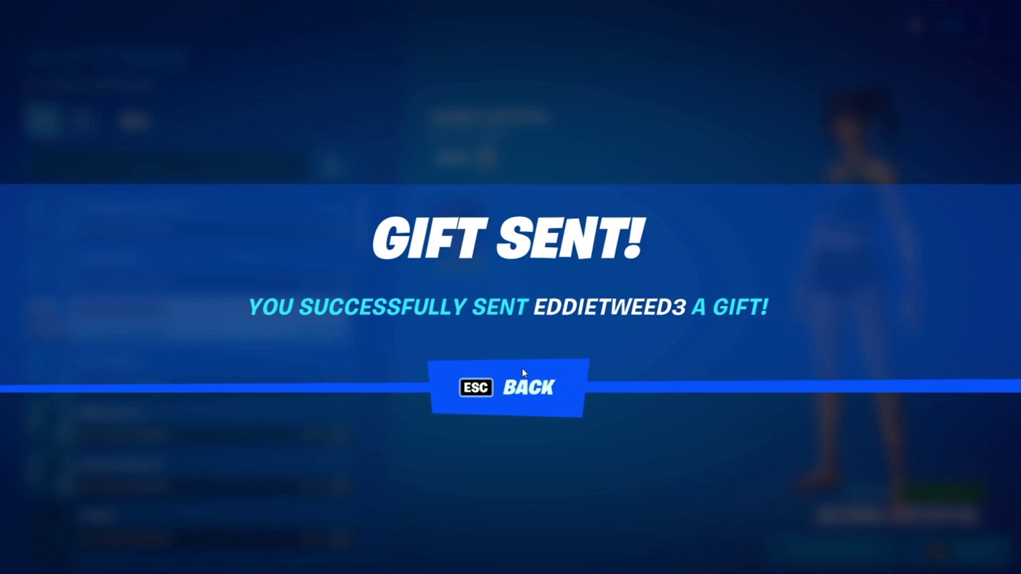
click(526, 405)
key(Escape)
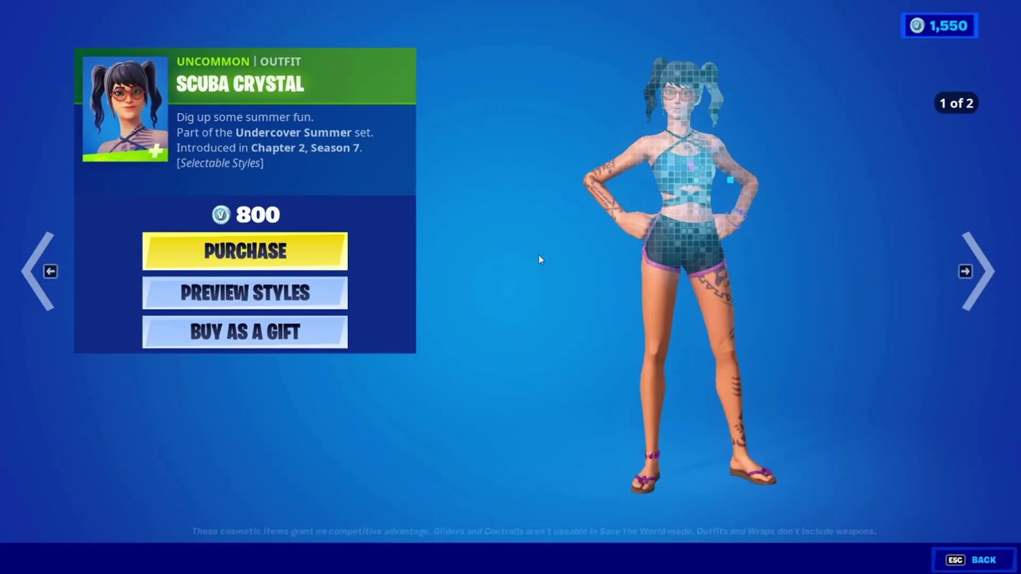
key(Escape)
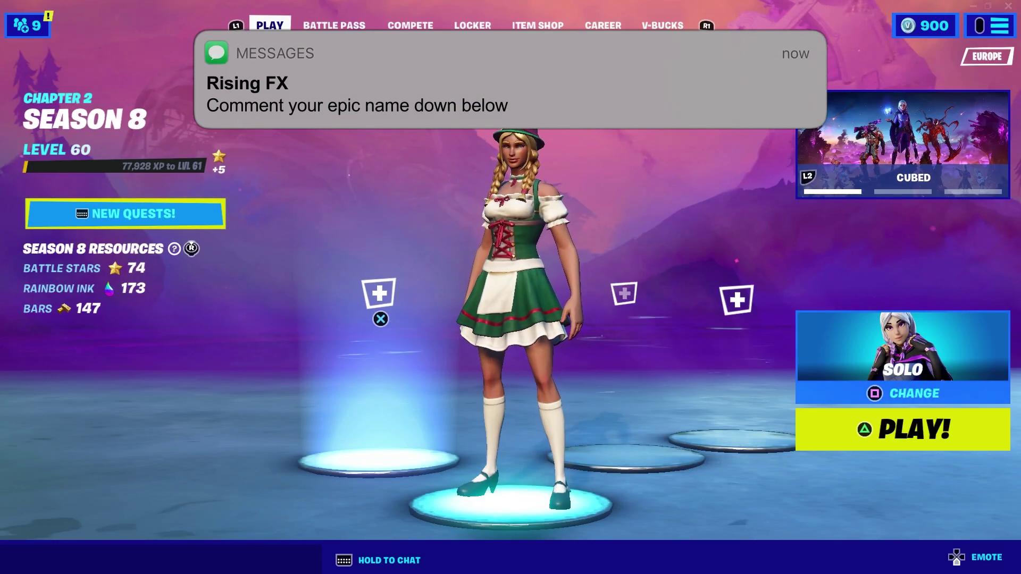
Open the game settings from the lobby and go to the Audio settings.
key(Escape)
key(Return)
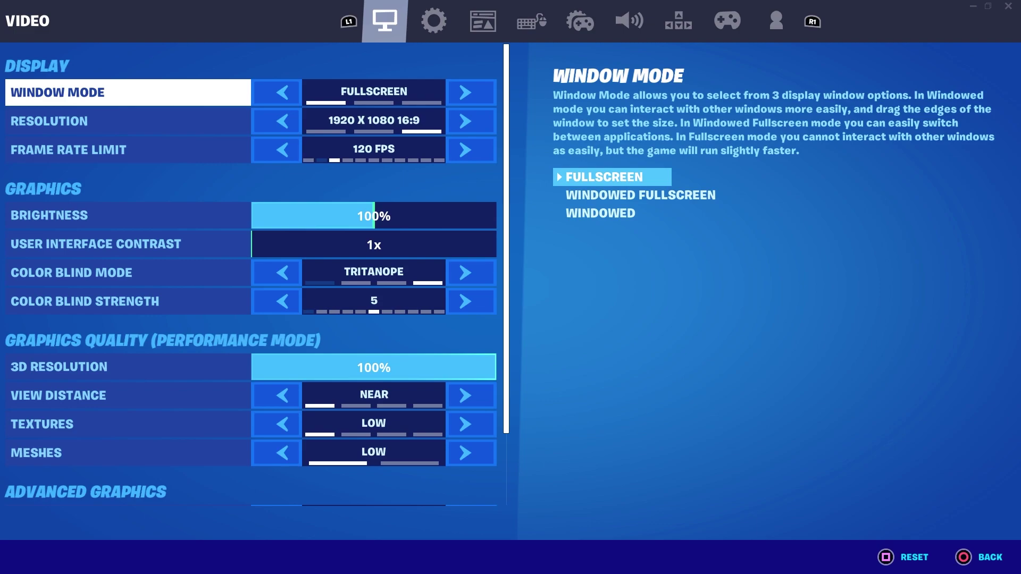
key(Down)
key(e)
key(e)
key(e)
key(e)
key(e)
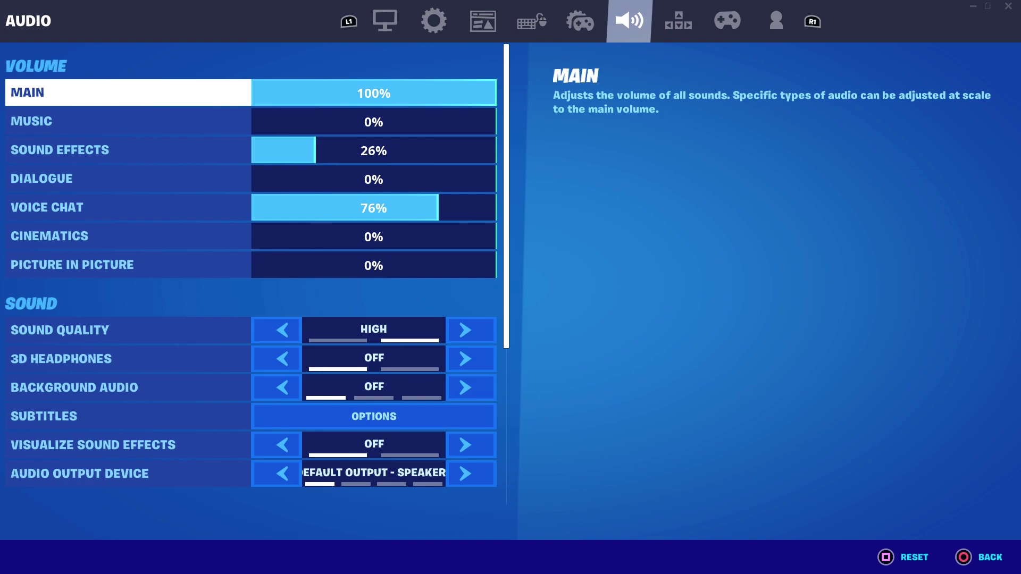
Set the Sound Effects volume to 25% and the Voice Chat volume to 75%, and apply the changes.
key(Down)
key(Up)
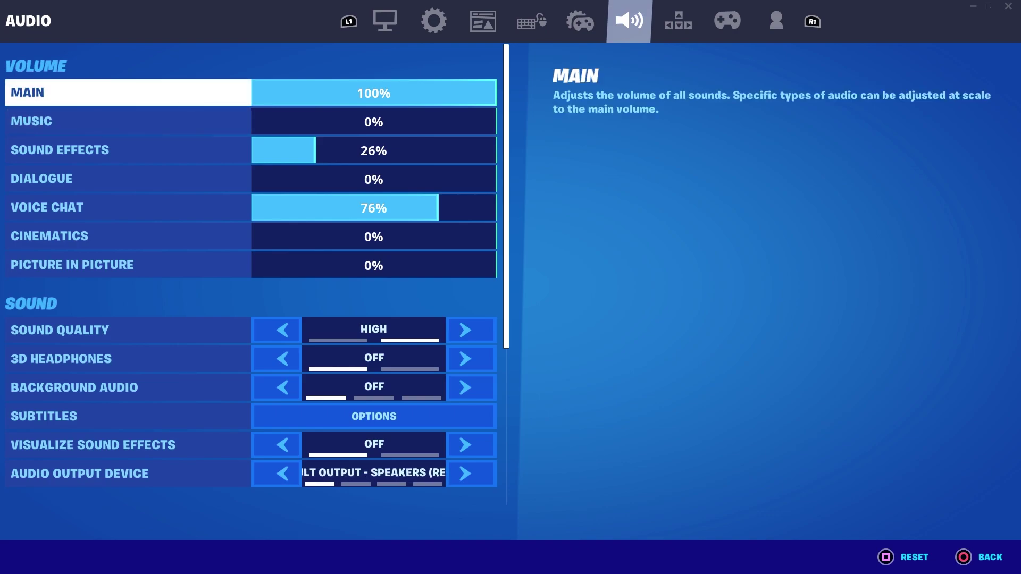
key(Down)
key(Down)
key(Down)
key(Down)
key(Up)
key(Up)
key(Left)
key(Down)
key(Down)
key(Left)
key(a)
Look through the volume and sound options in the Audio settings.
key(Down)
key(Down)
key(Down)
key(Down)
key(Down)
key(Down)
key(Up)
key(Up)
key(Up)
key(Up)
key(Up)
key(Up)
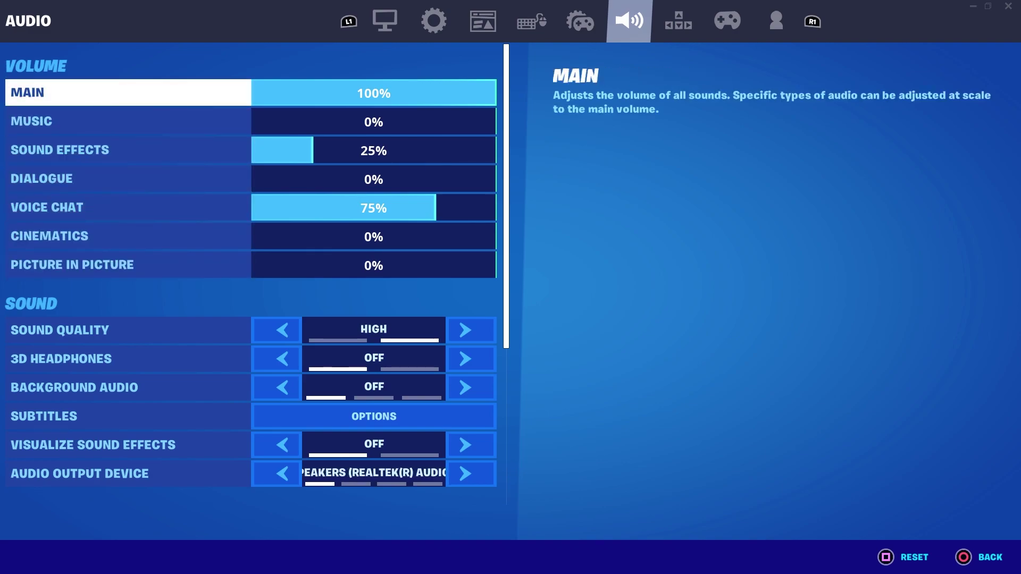
key(Down)
key(Up)
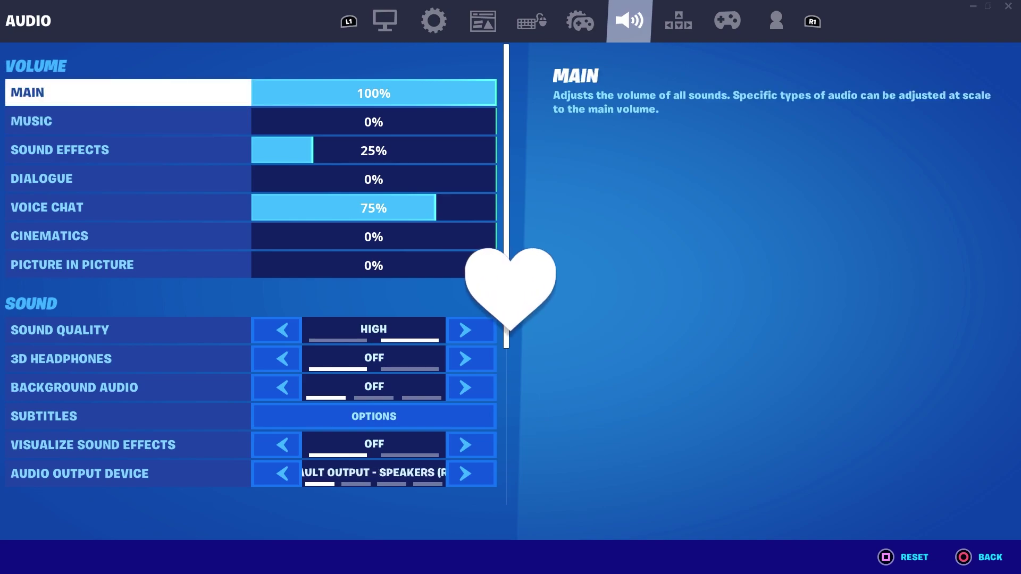
Raise the Sound Effects volume to 30% and apply it.
key(Down)
key(Down)
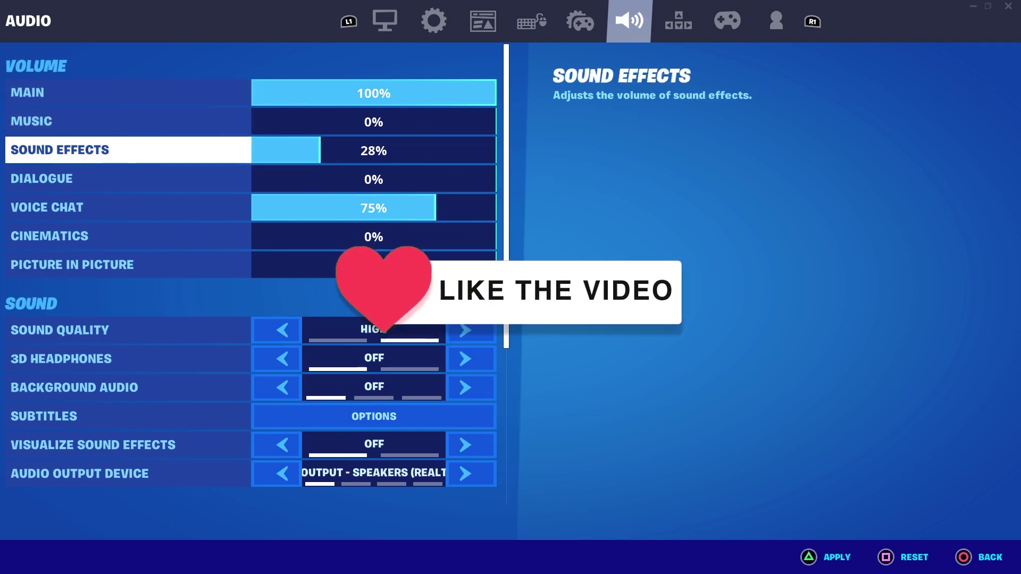
key(Up)
key(Up)
key(Down)
key(Down)
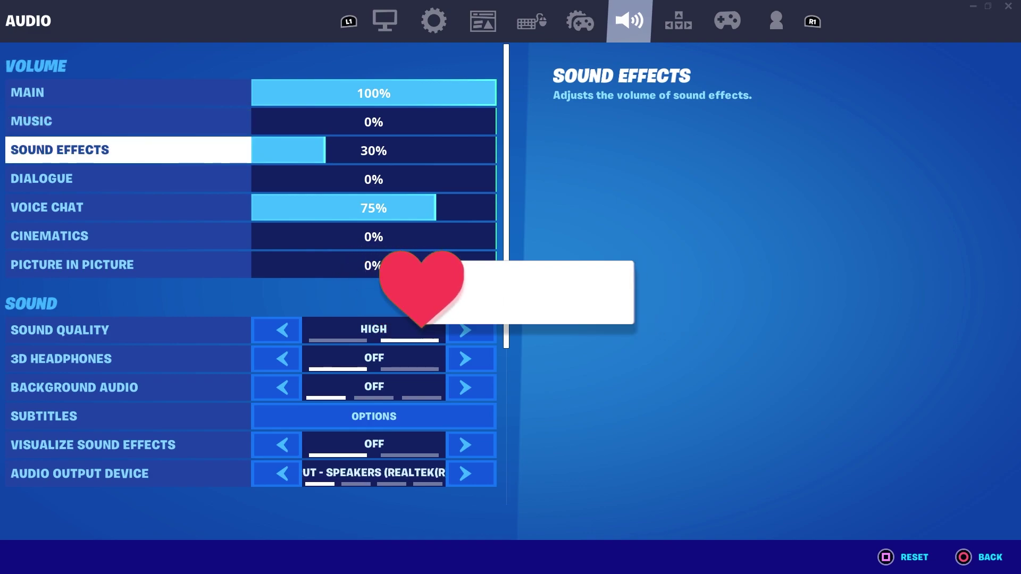
Switch Sound Quality between Low and High, returning it to High.
key(Down)
key(Down)
key(Down)
key(Down)
key(Down)
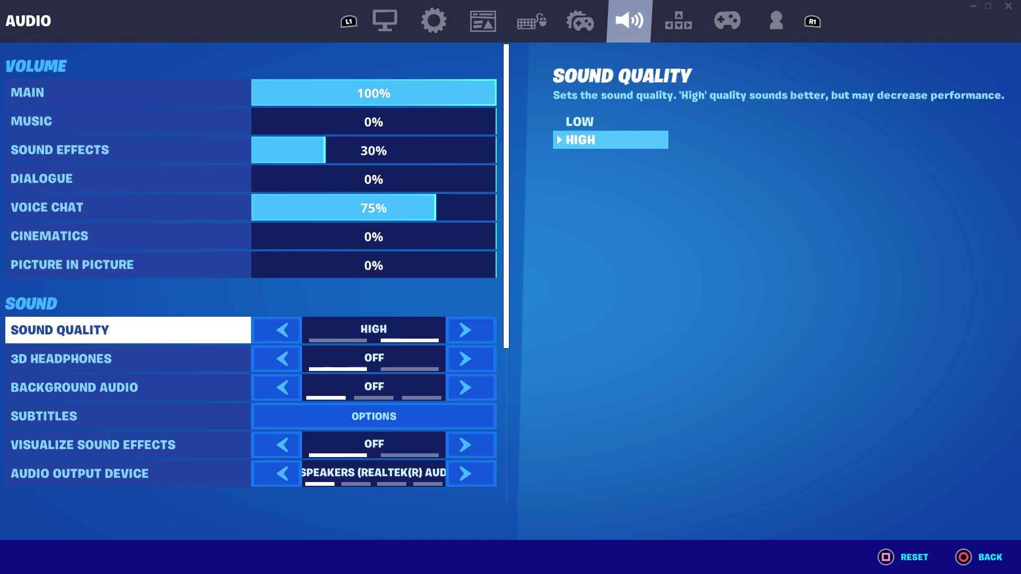
key(Left)
key(Right)
key(Left)
key(Right)
key(a)
key(Down)
key(Down)
key(Down)
key(Down)
key(Down)
key(Down)
key(Down)
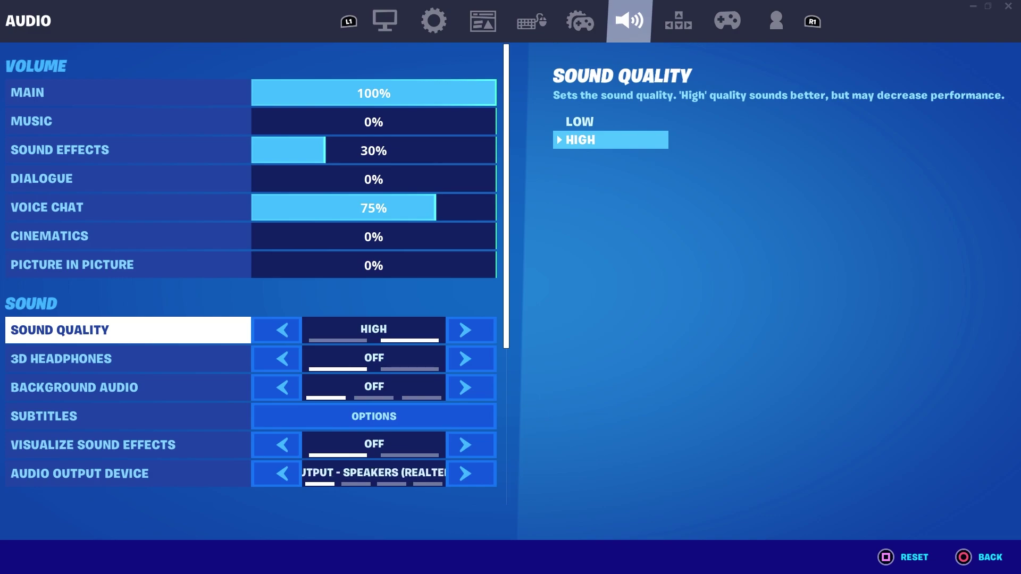
Switch Sound Quality away from High and back again, and apply the settings.
key(Left)
key(Right)
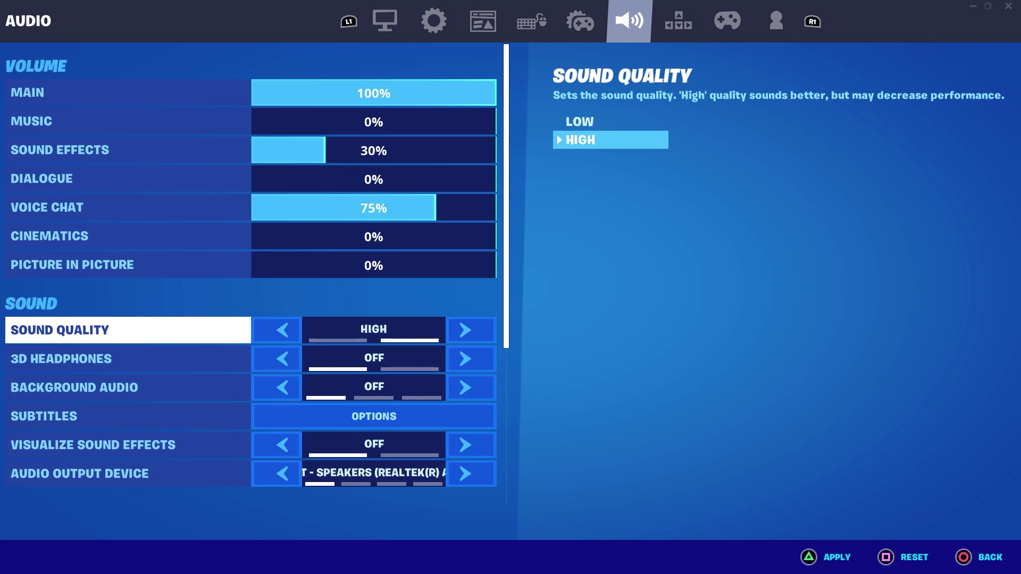
key(Page_Up)
key(Down)
key(Down)
key(Down)
key(Down)
key(Down)
key(Down)
key(Down)
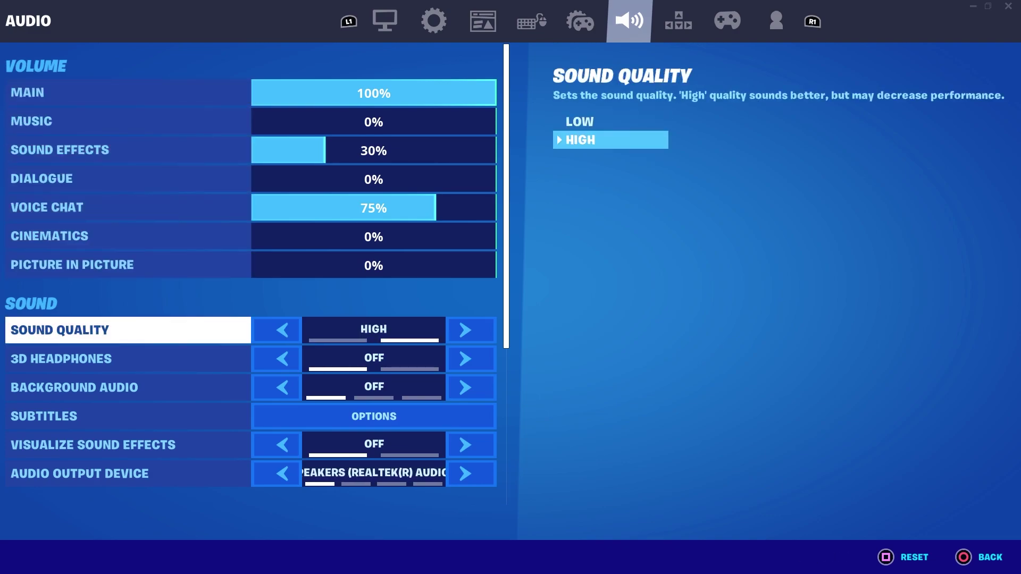
Examine the descriptions of the sound options from 3D Headphones to Visualize Sound Effects in the Audio settings.
key(Down)
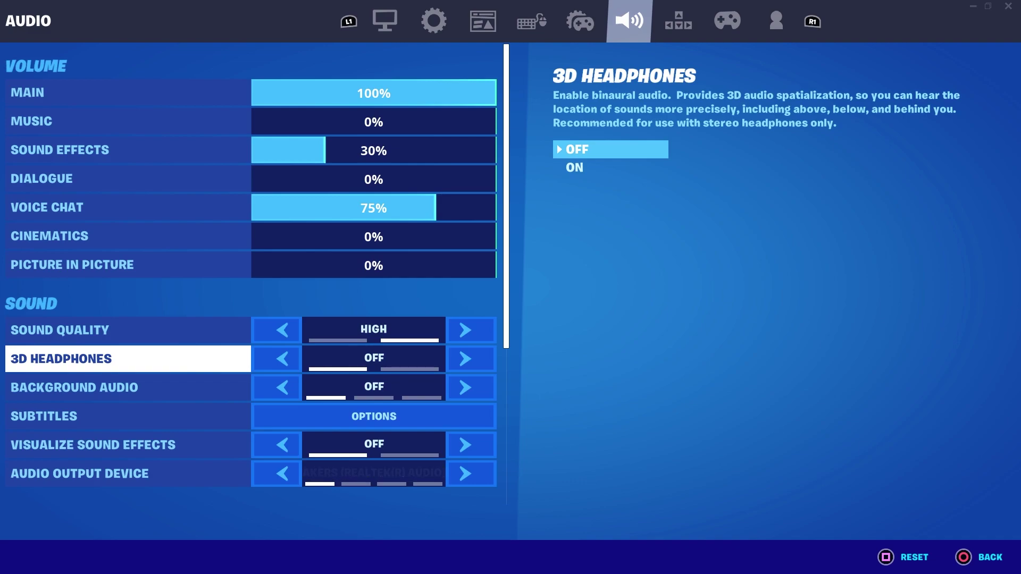
key(Down)
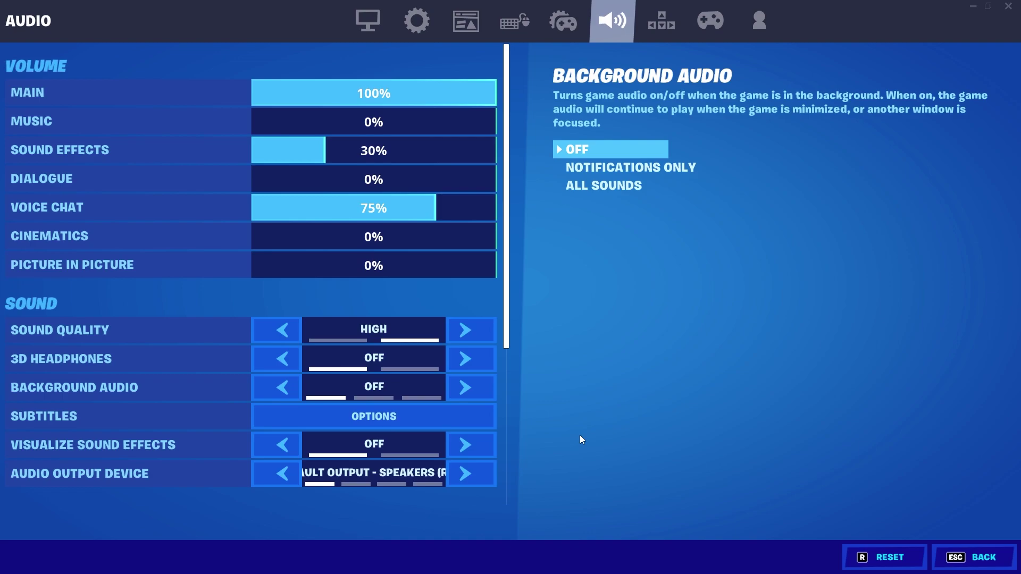
scroll(468, 367, down, 3)
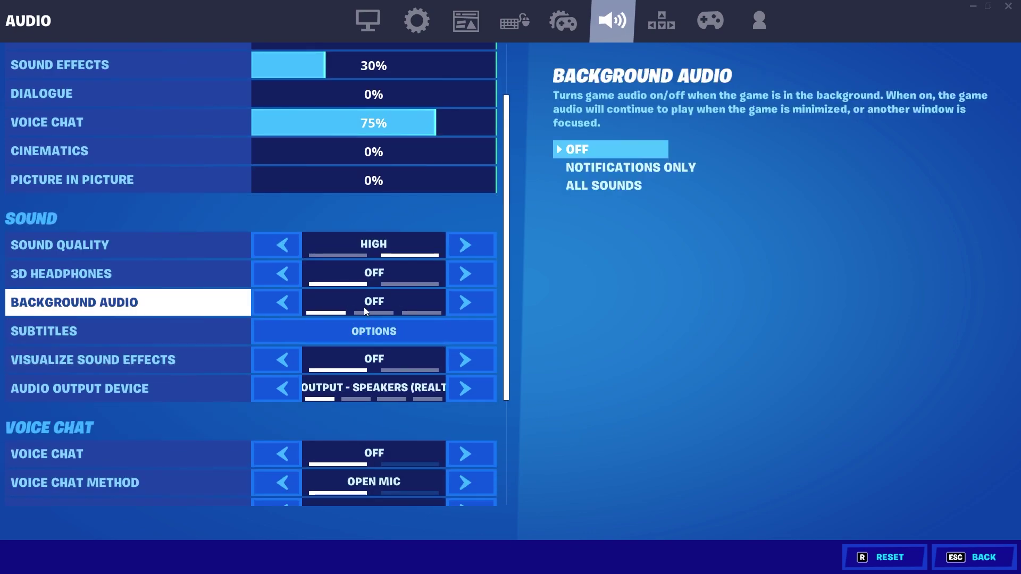
scroll(389, 316, down, 1)
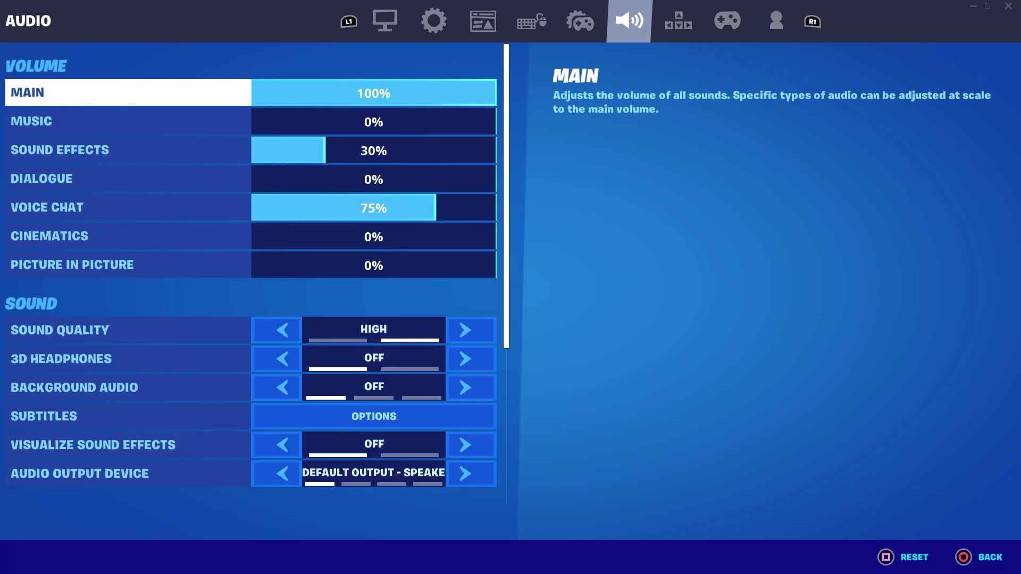
key(Down)
key(Down)
key(Down)
key(Down)
key(Down)
key(Down)
key(Down)
key(Down)
key(Down)
key(Down)
key(Down)
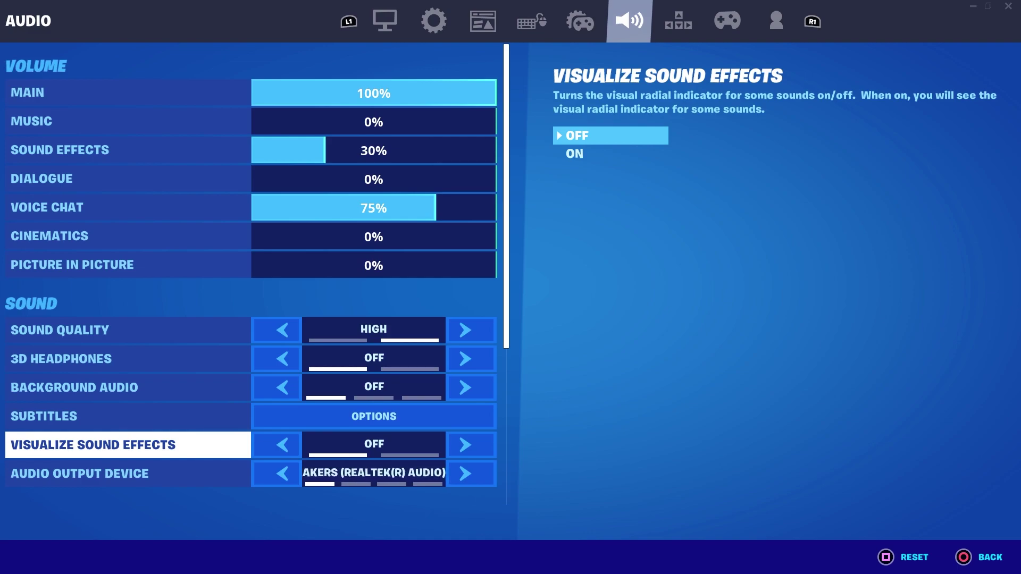
Cycle the Audio Output Device through the available devices to LG UltraGear (NVIDIA High Definition Audio).
key(Down)
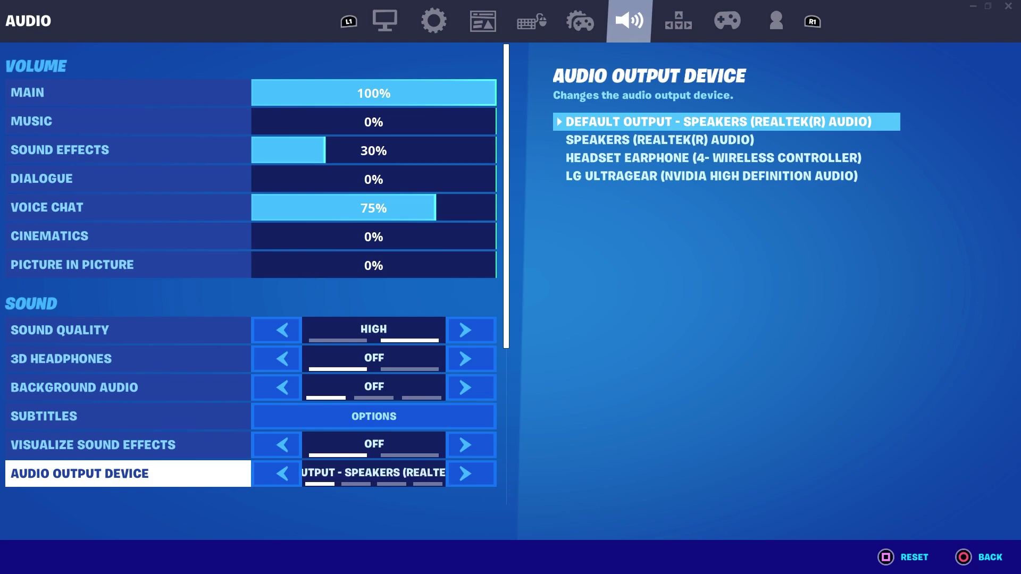
key(Right)
key(Right)
key(Right)
key(Right)
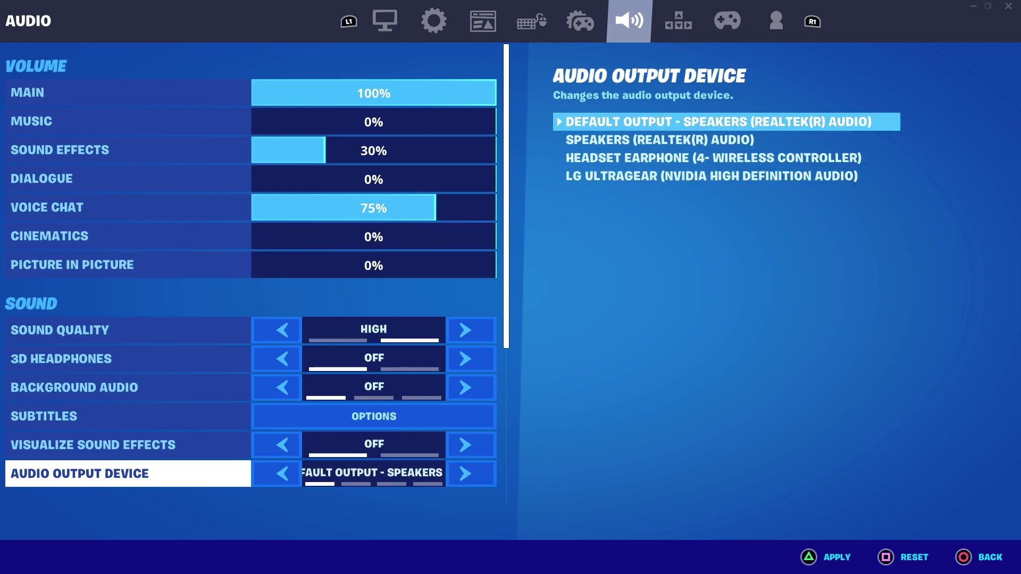
key(Right)
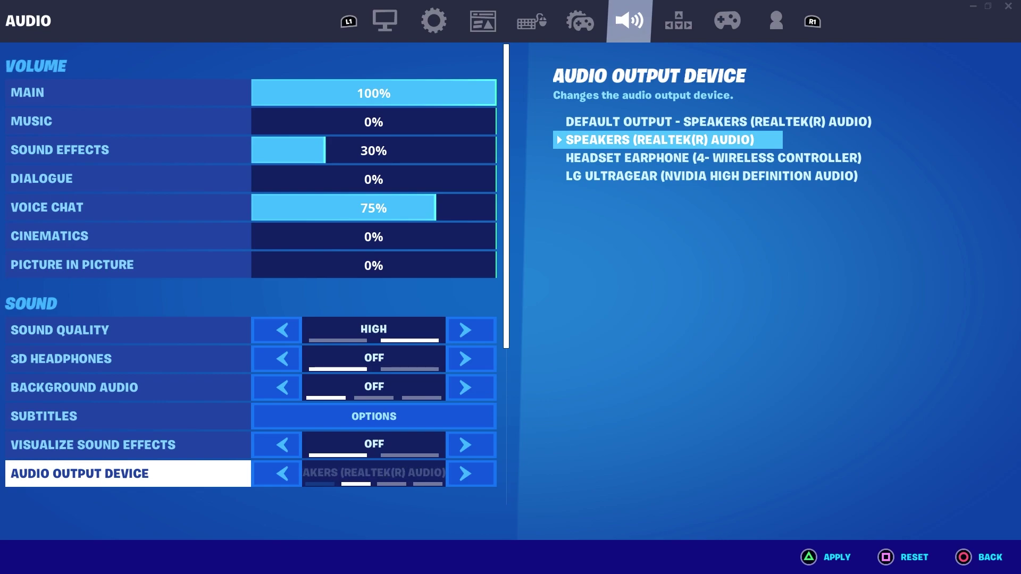
key(Right)
key(Right)
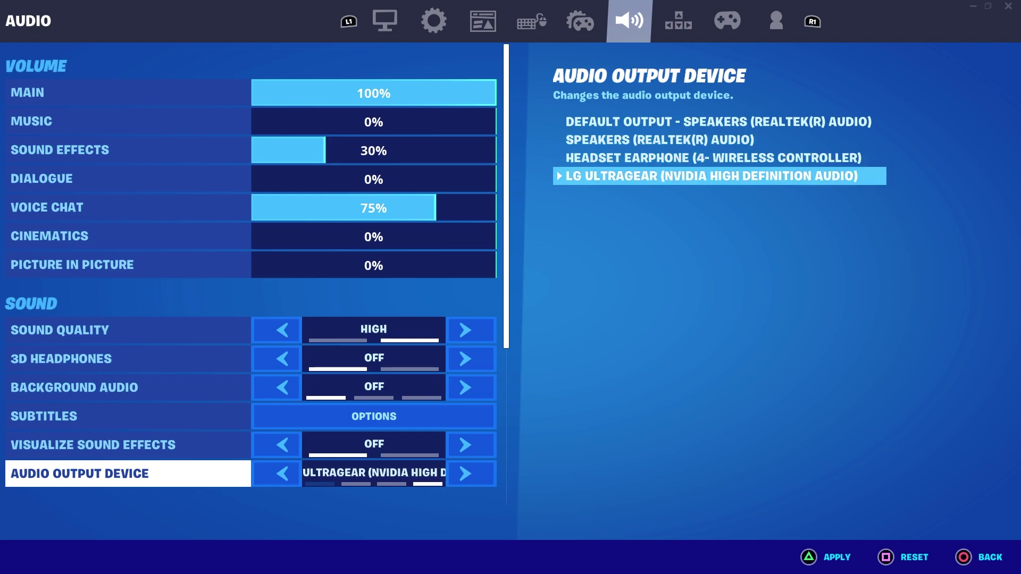
Switch the Audio Output Device back and forth among the listed devices, ending on Speakers (Realtek(R) Audio).
key(Left)
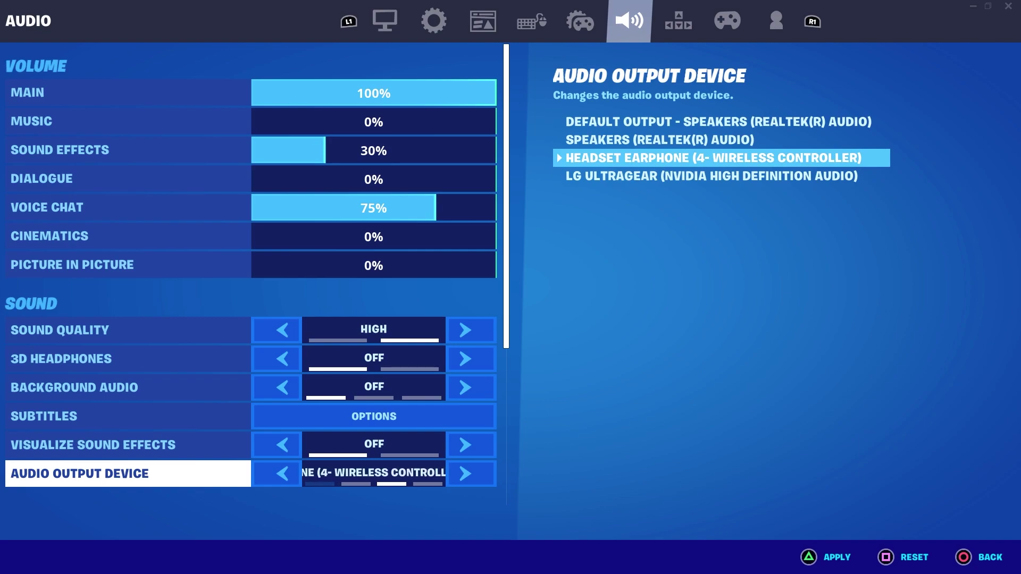
key(Right)
key(Left)
key(Left)
key(Right)
key(Right)
key(Left)
key(Left)
key(Right)
key(Right)
key(Left)
key(Left)
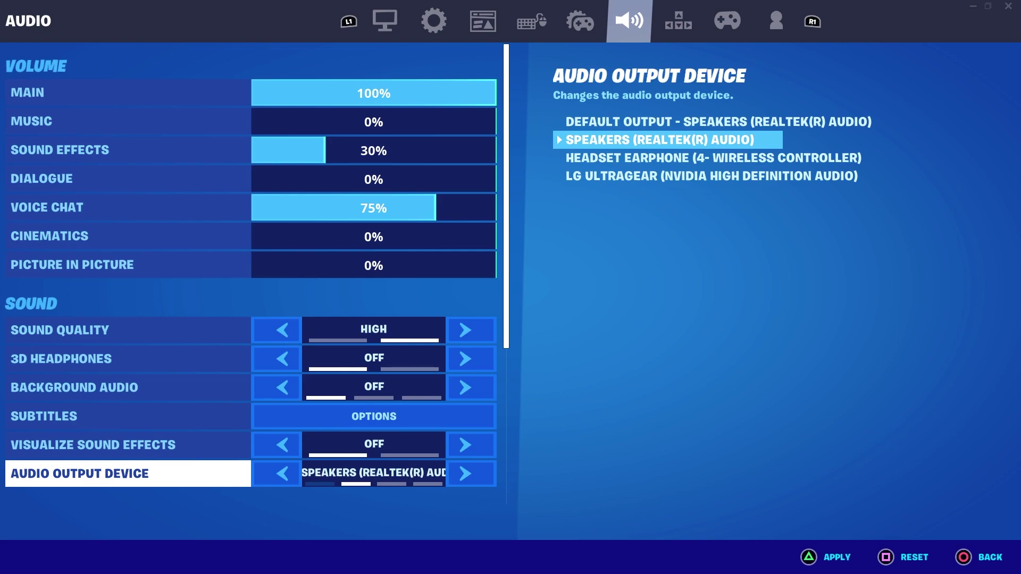
Apply the audio output device change, skim the remaining audio options and return to the lobby.
key(Down)
key(Down)
key(Down)
key(Down)
key(Down)
key(Down)
key(Down)
key(Down)
key(Down)
key(Down)
key(Down)
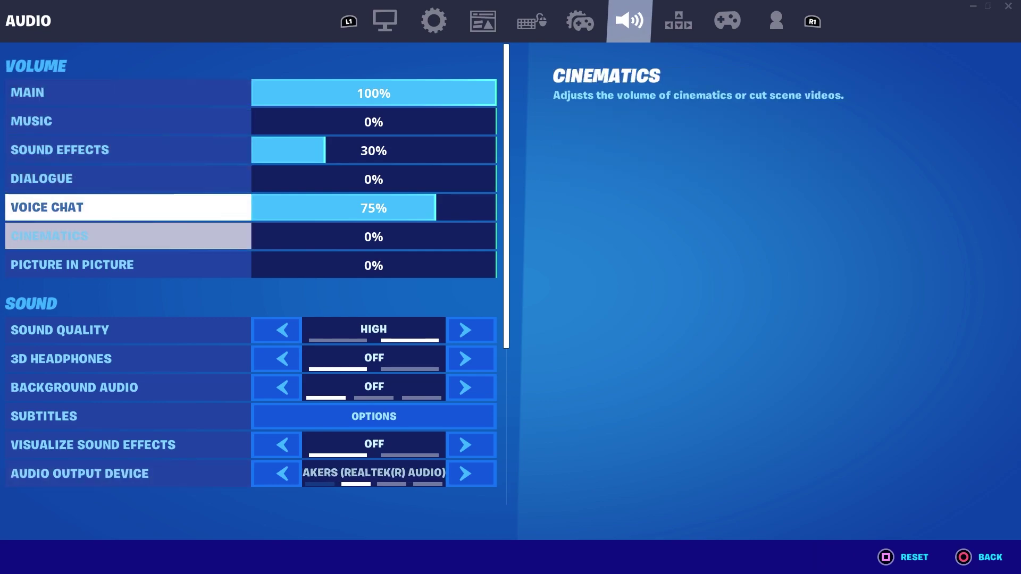
key(Down)
key(Down)
key(Escape)
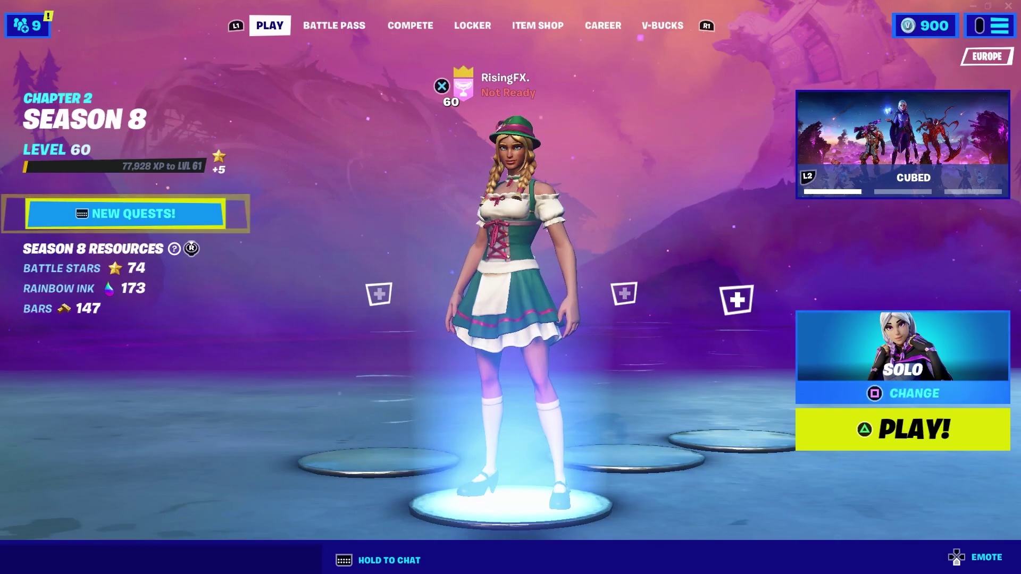
Play the Chicken Wing It emote from the Locker Emotes wheel in the lobby.
key(b)
key(Left)
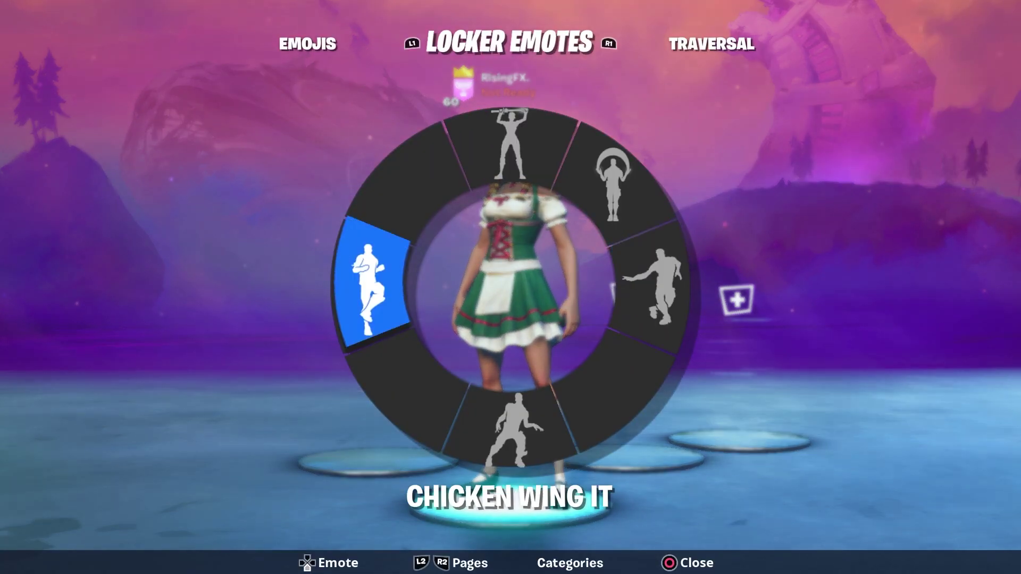
key(Return)
key(Left)
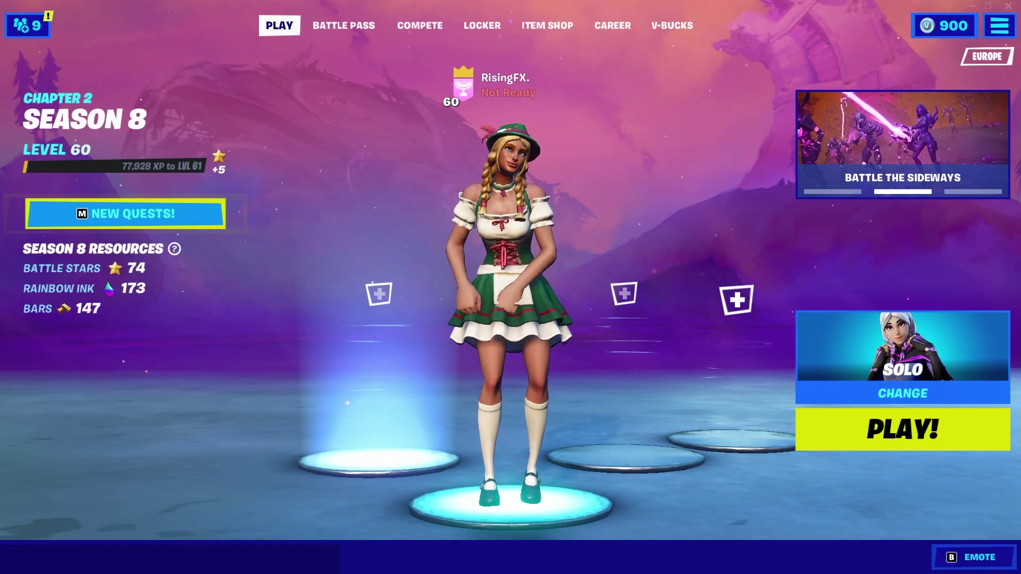